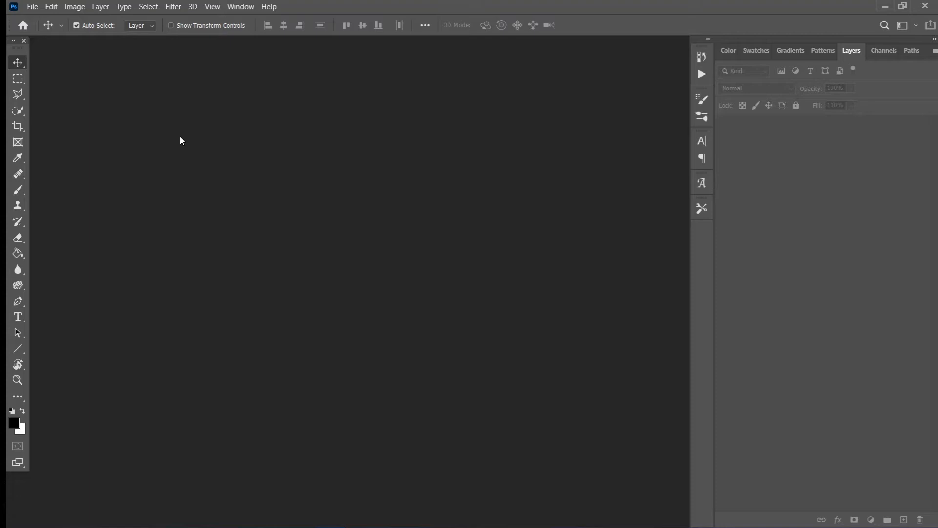
Open the portrait photo IMG_20210224_105540_448.jpg from the Pictures Of Mine folder.
click(32, 7)
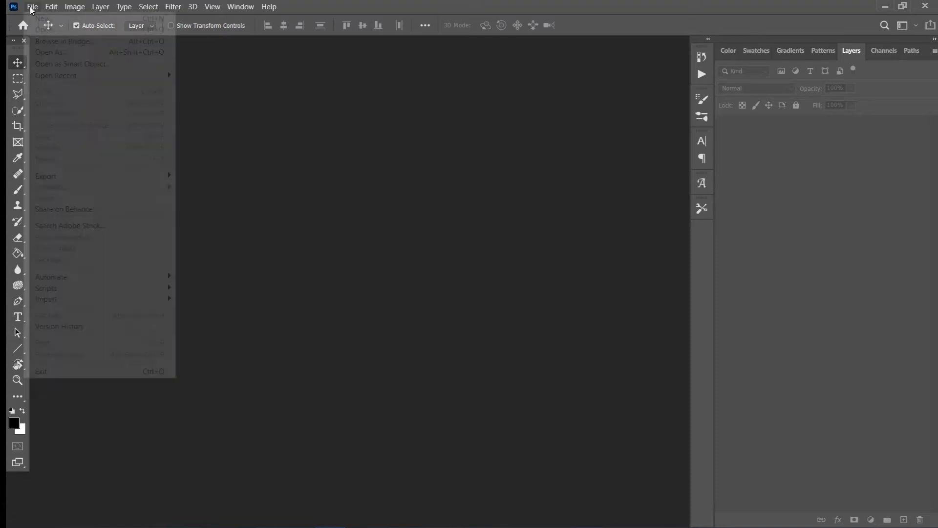
click(46, 32)
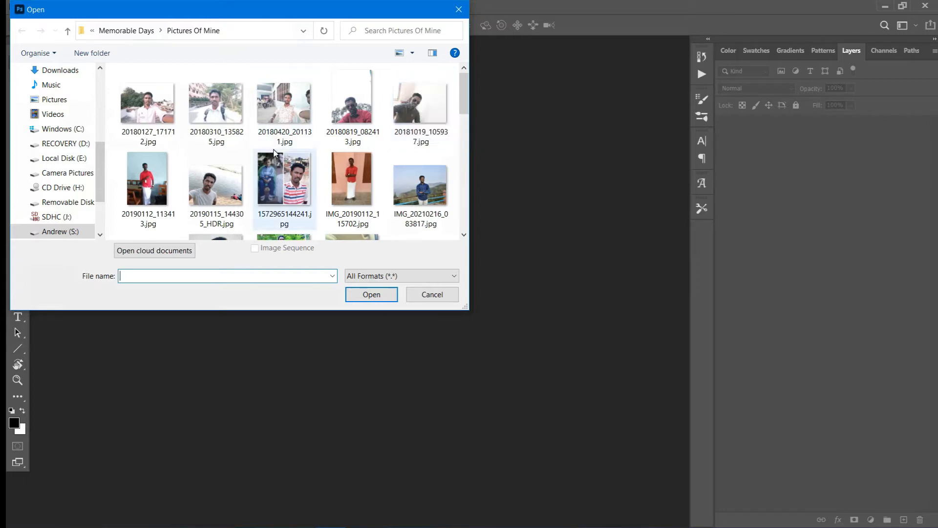
scroll(253, 171, down, 2)
double_click(226, 188)
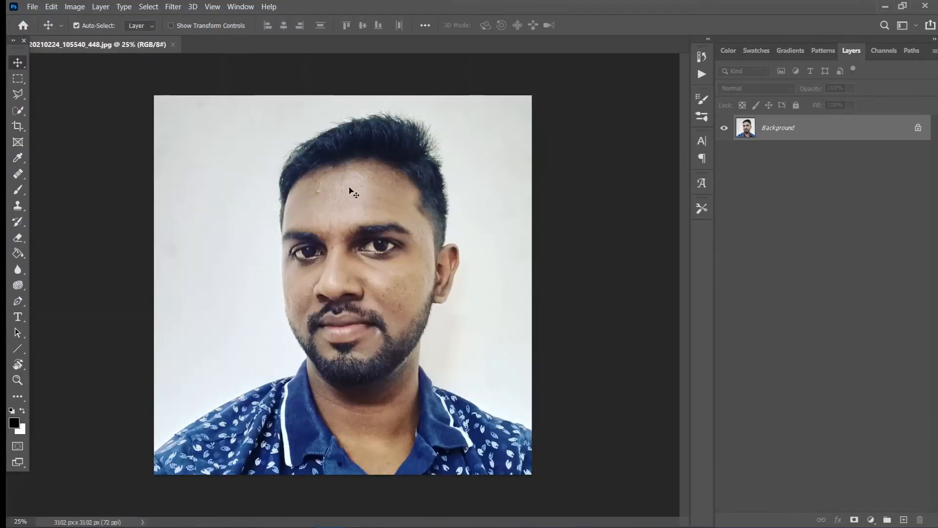
Show the Actions list and create a new action set named Mosaic Art.
click(245, 8)
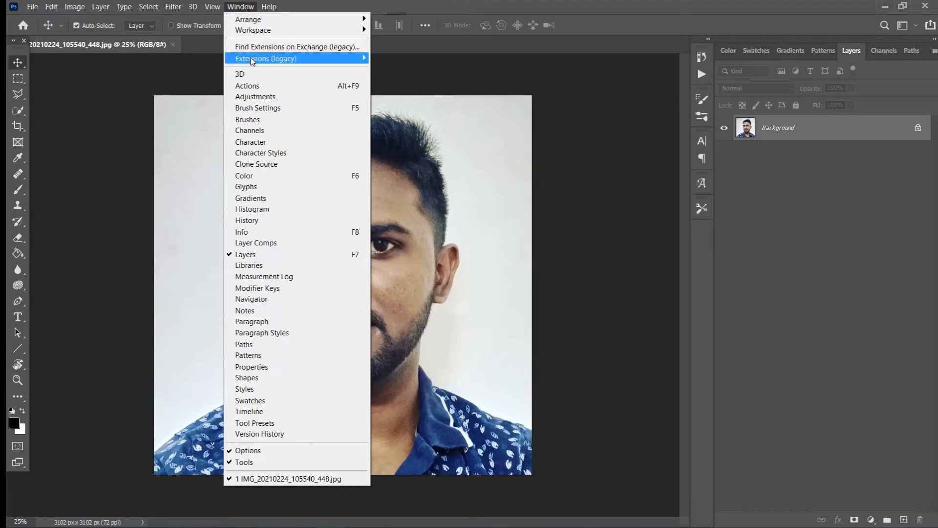
click(253, 87)
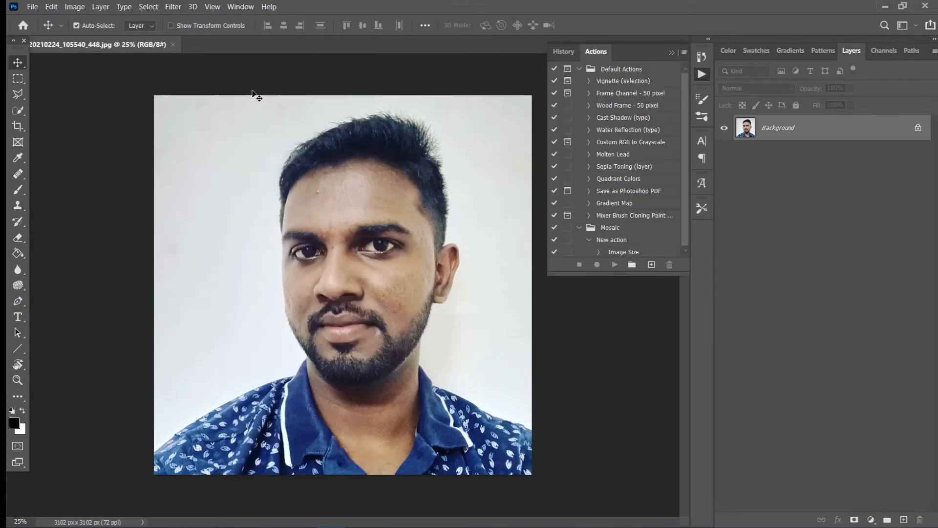
click(631, 265)
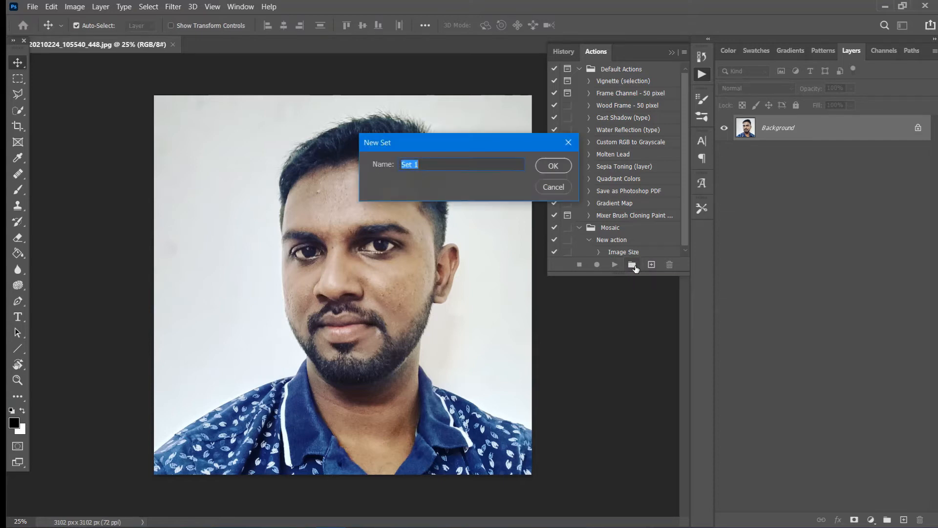
key(BackSpace)
text(Mosaic Art)
click(564, 167)
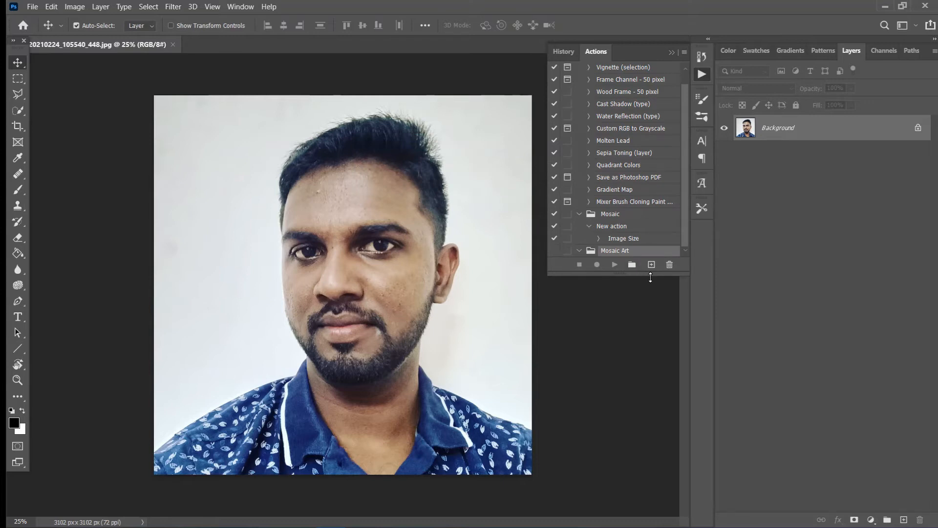
Create an action named Mosaic Art 1 in the Mosaic Art set and start recording it.
click(656, 266)
click(479, 168)
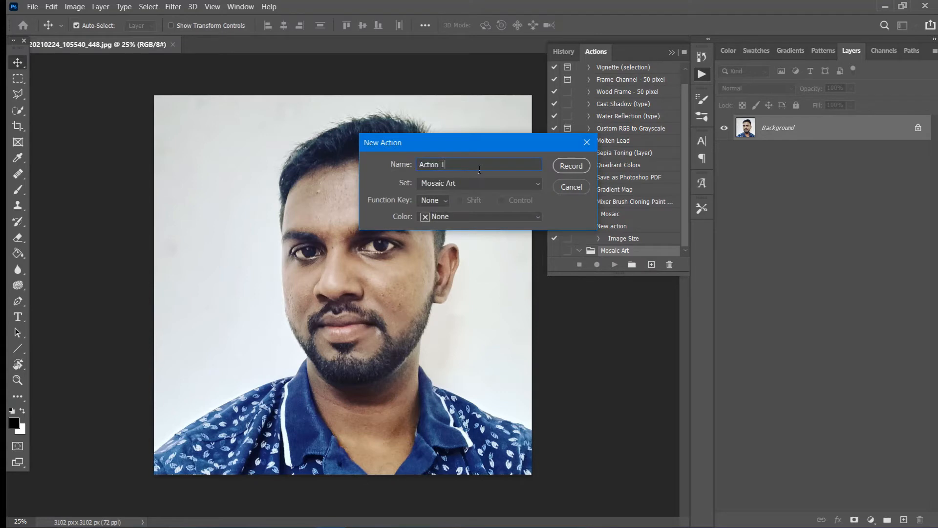
key(BackSpace)
key(BackSpace)
key(BackSpace)
key(BackSpace)
key(BackSpace)
key(BackSpace)
key(BackSpace)
key(BackSpace)
text(Ma)
key(BackSpace)
text(osaic QA)
key(BackSpace)
key(BackSpace)
text(Art 1)
click(565, 165)
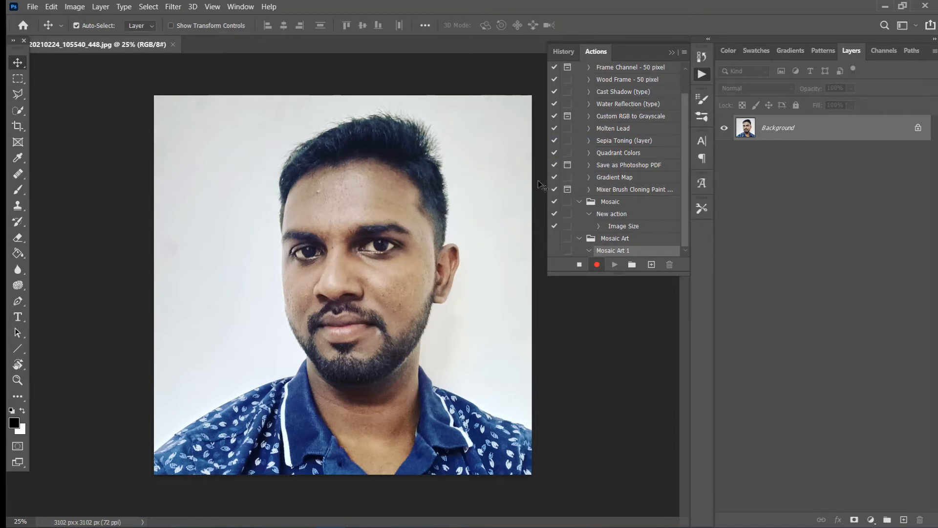
Record resizing the image to 100 cm wide and 100 cm high, and stop the action recording.
click(74, 7)
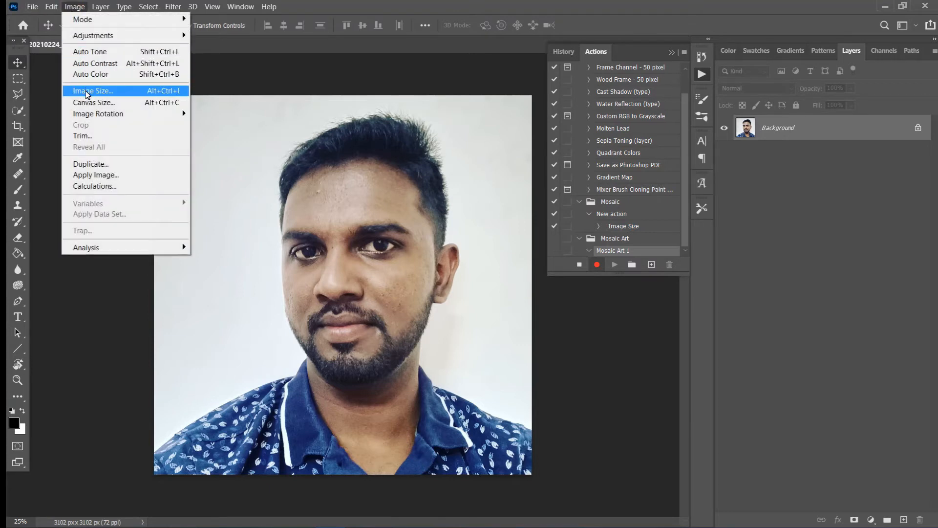
click(87, 92)
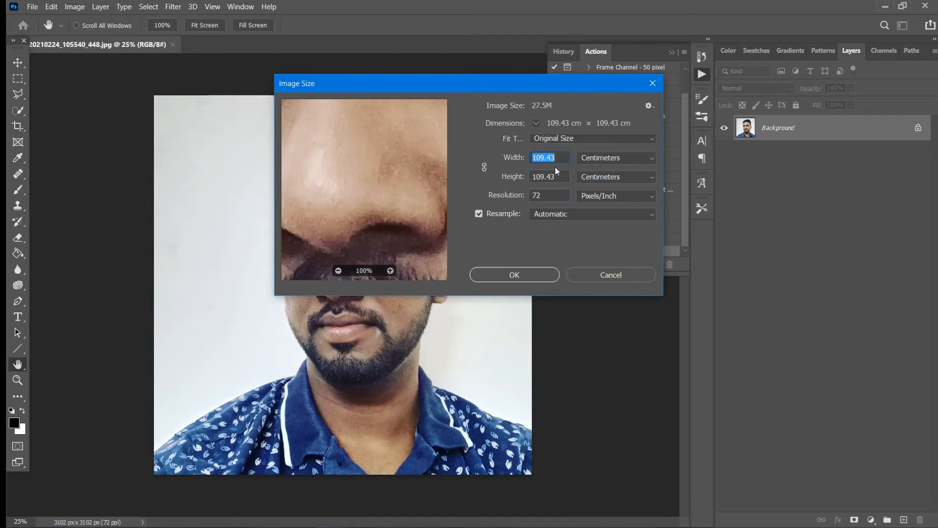
text(10)
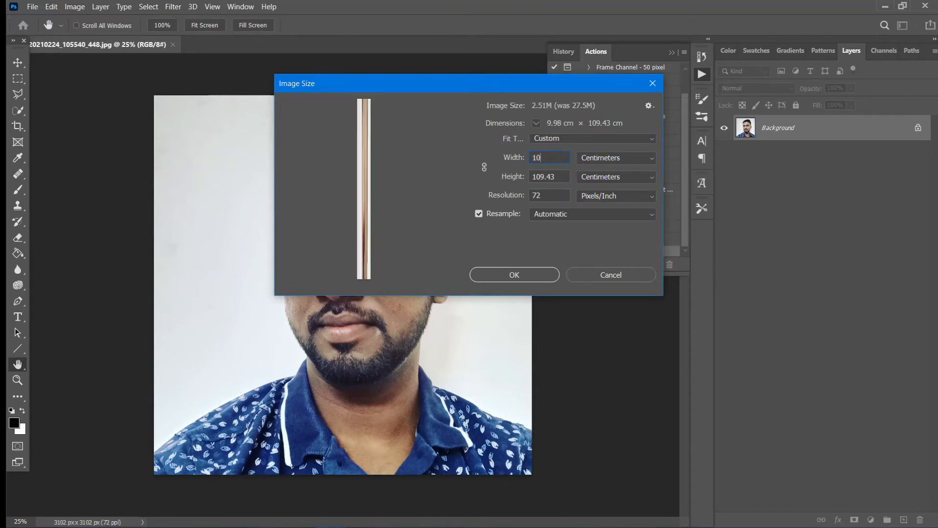
text(0)
double_click(563, 177)
text(100)
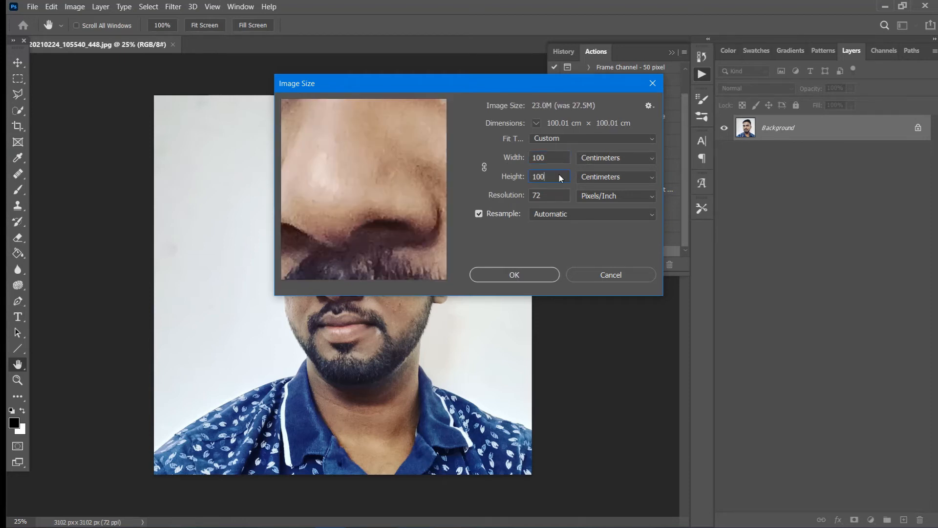
click(521, 275)
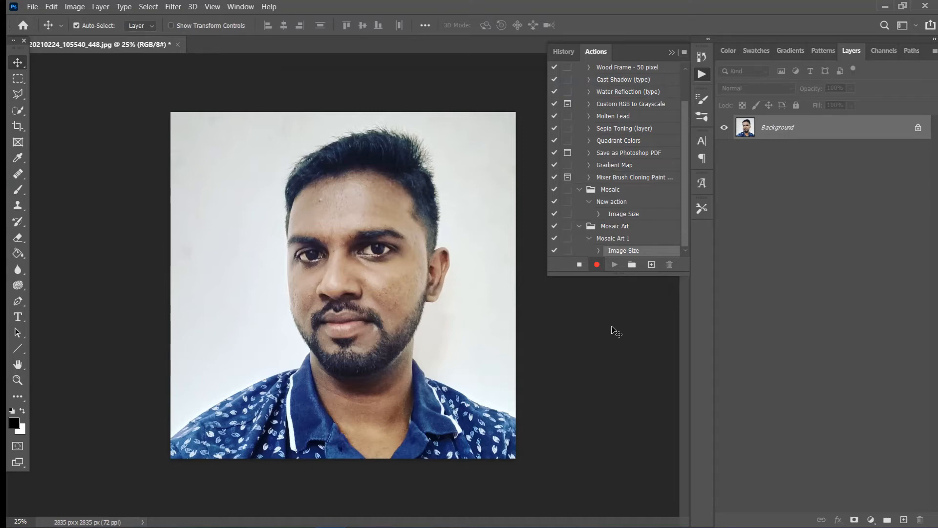
click(580, 264)
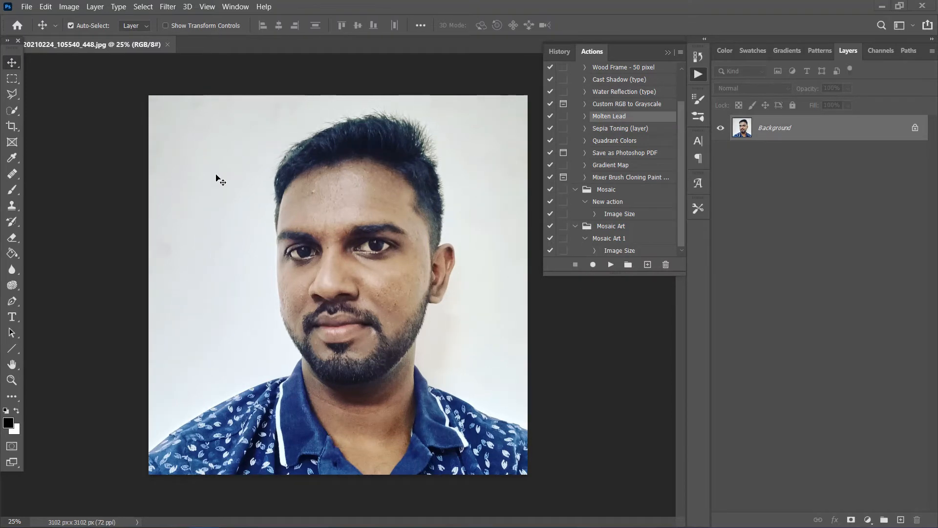
Close the portrait photo and open the Image Processor script.
click(168, 44)
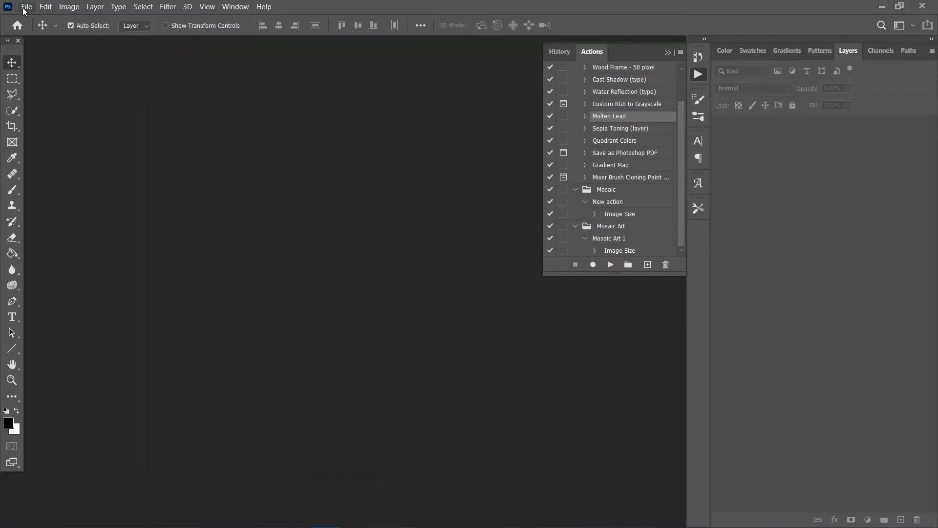
click(25, 8)
mouse_move(64, 288)
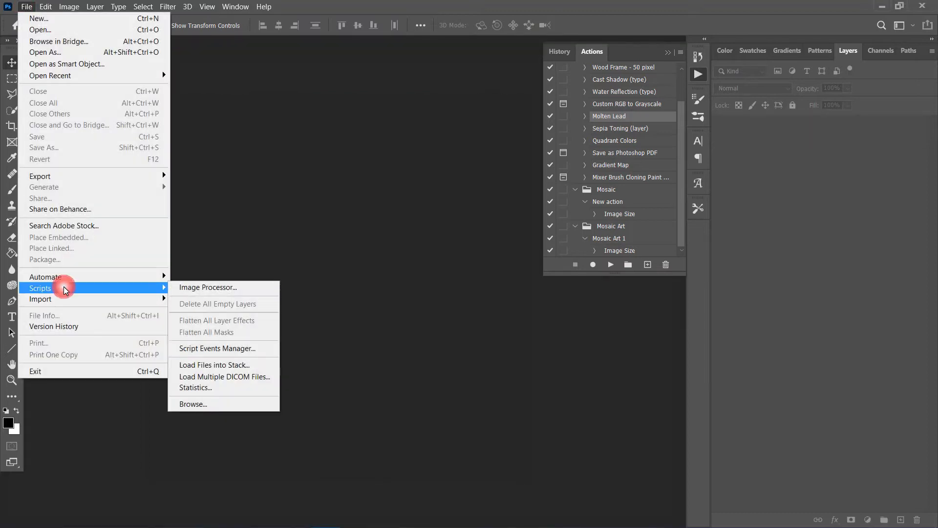
click(204, 291)
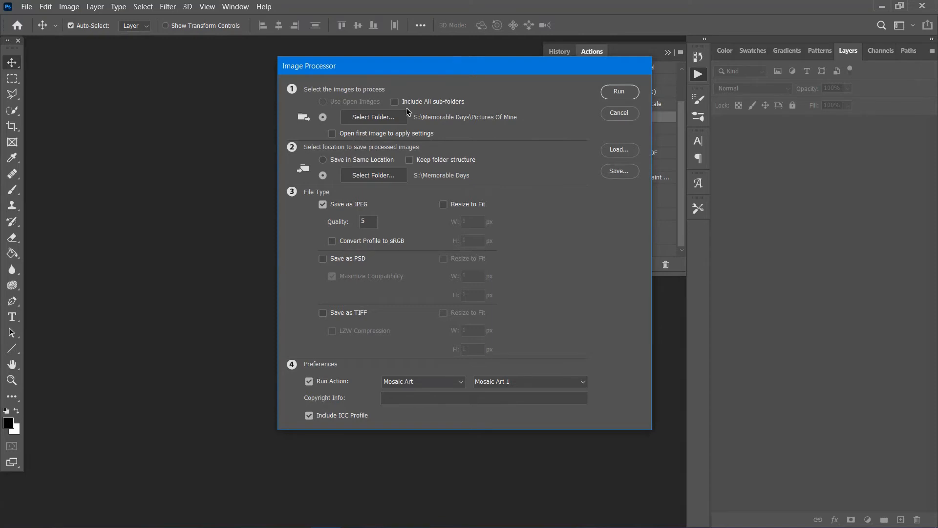
Set Pictures Of Mine as the source folder and Memorable Days as the location for the processed images.
click(385, 119)
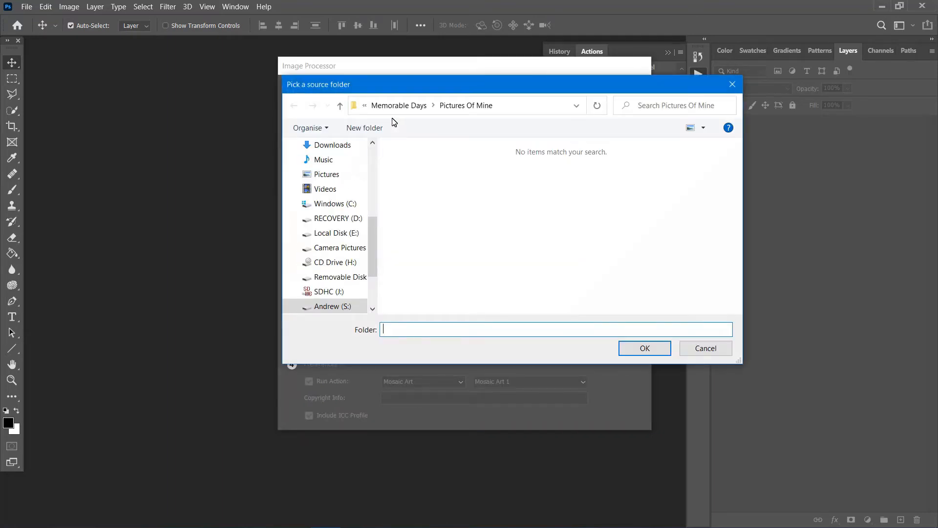
click(468, 106)
click(647, 348)
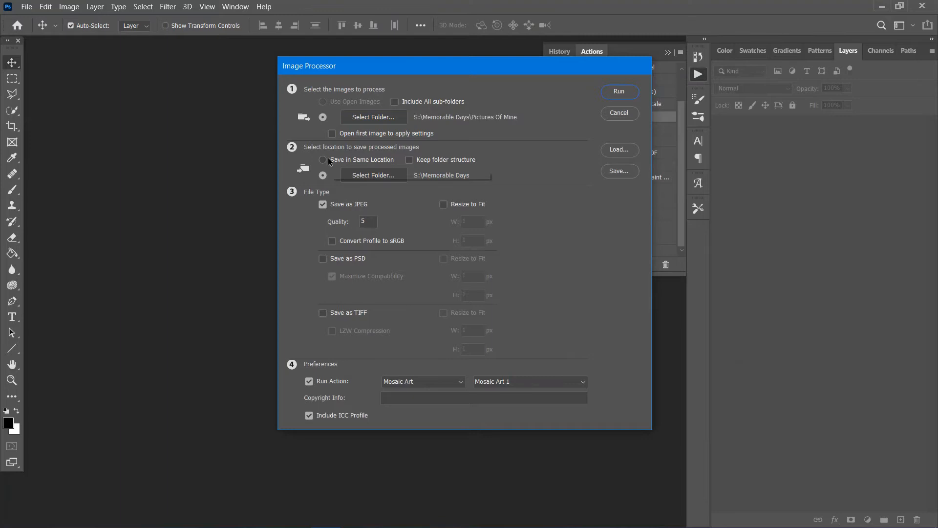
click(394, 180)
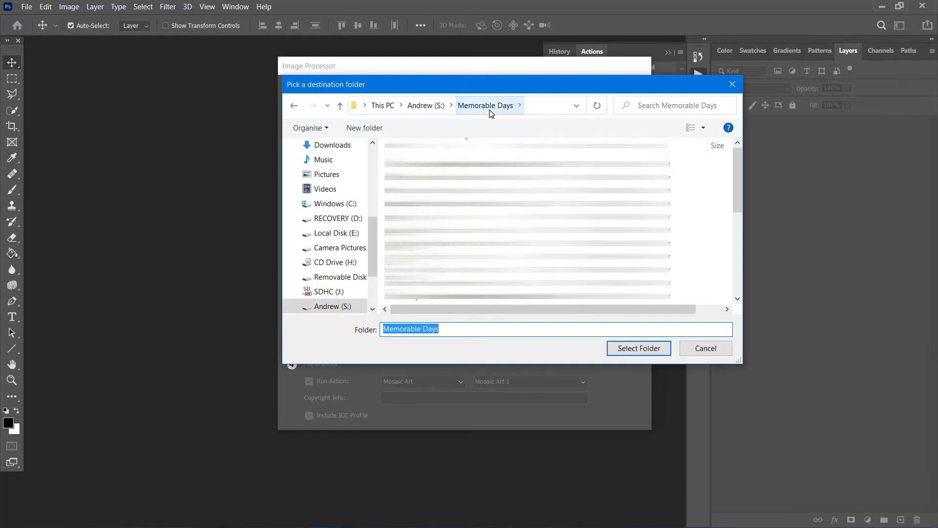
click(657, 347)
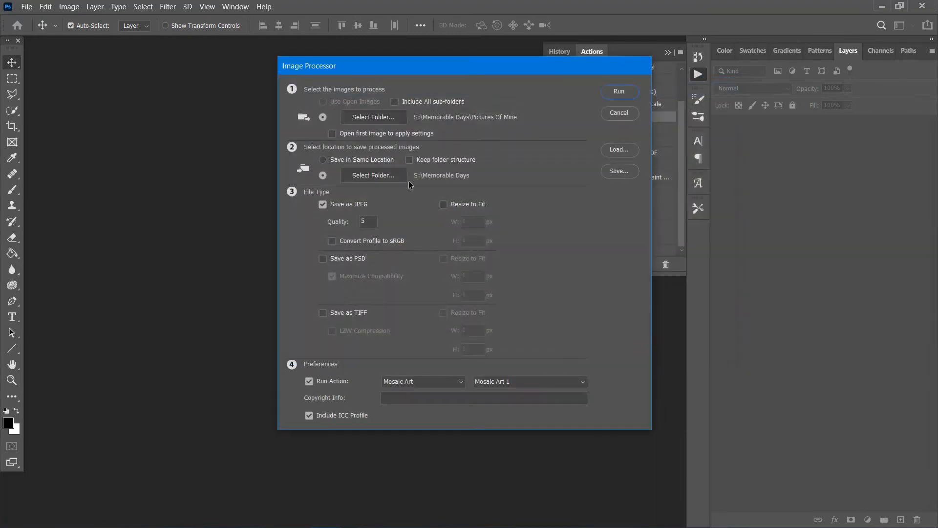
Choose the Mosaic Art 1 action from the Mosaic Art set, exclude the ICC profile, and run the image processing.
click(436, 381)
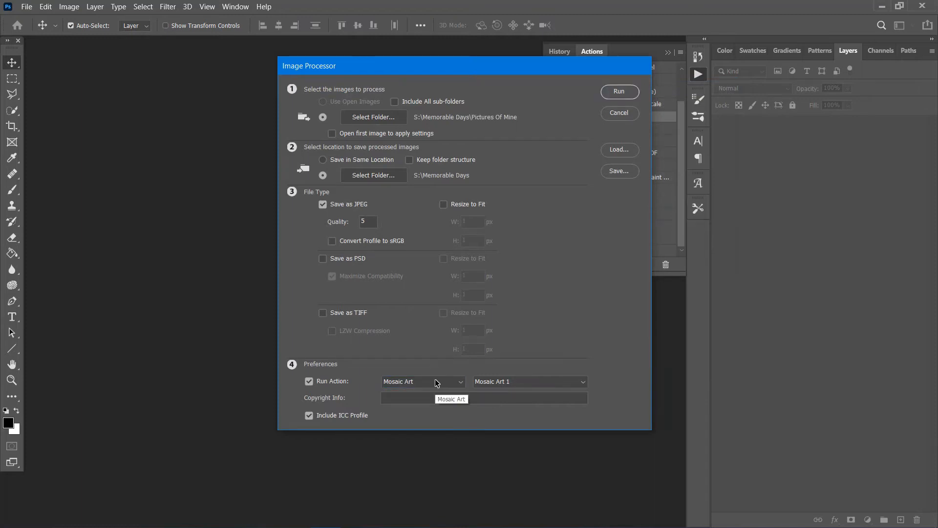
click(436, 381)
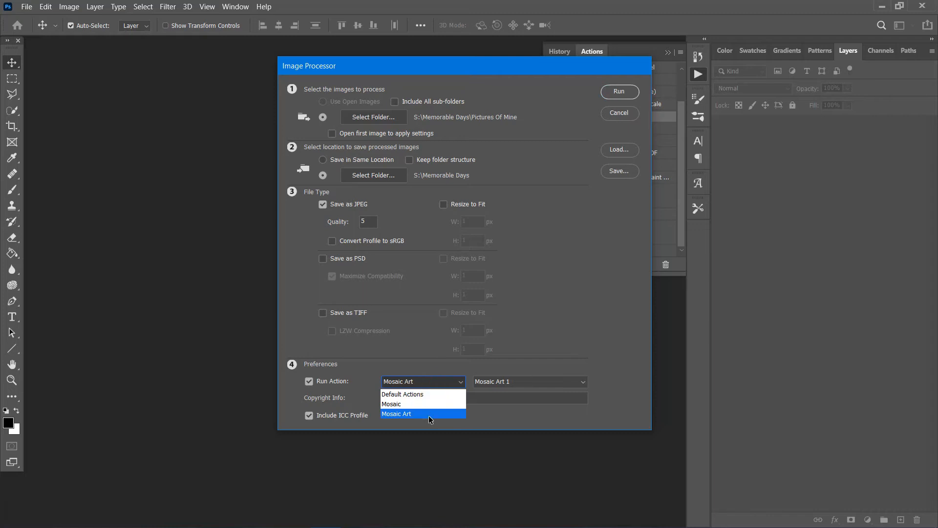
click(426, 420)
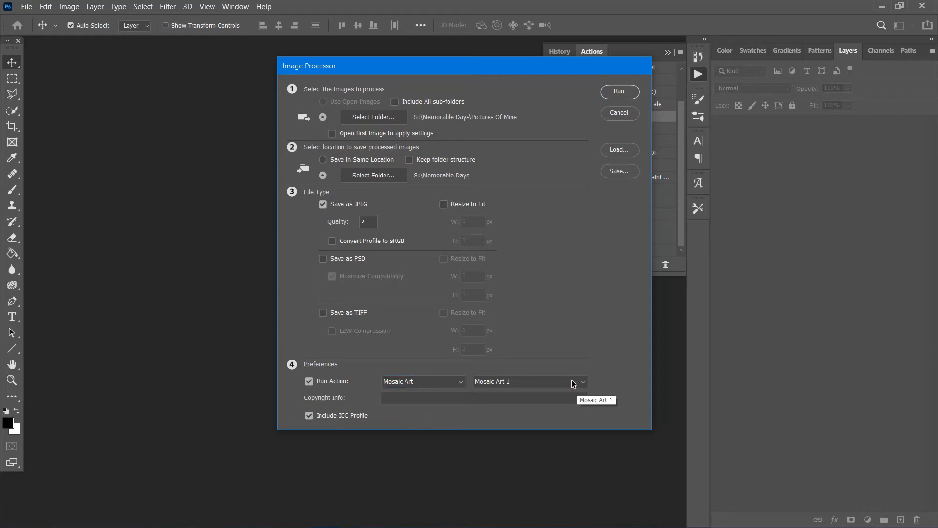
click(572, 382)
click(570, 381)
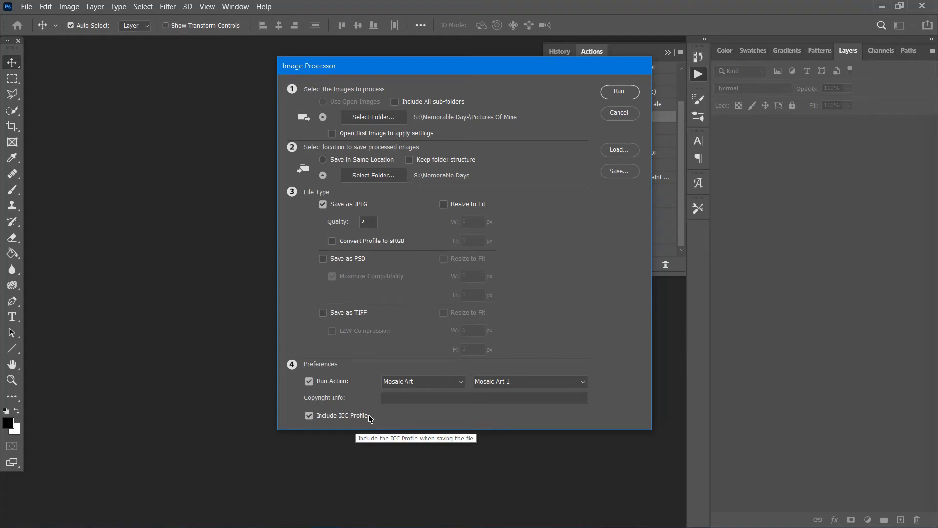
click(311, 417)
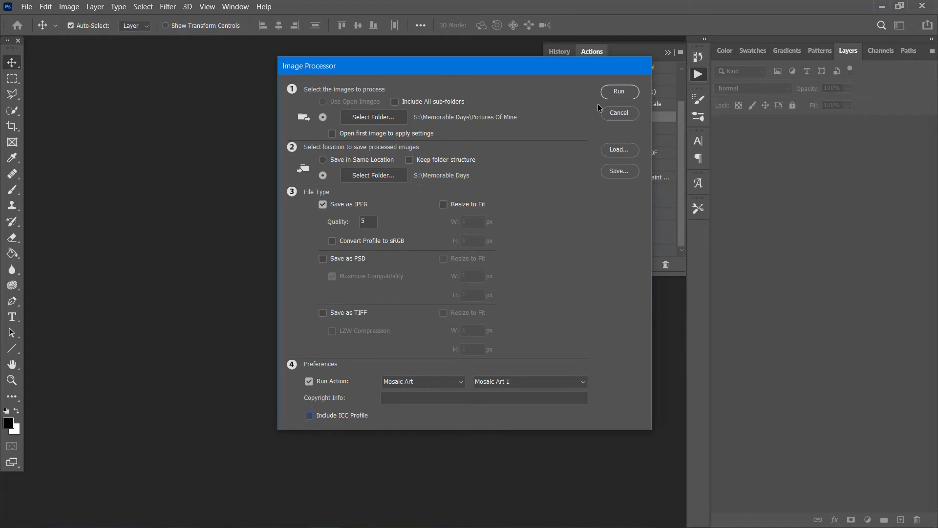
click(621, 93)
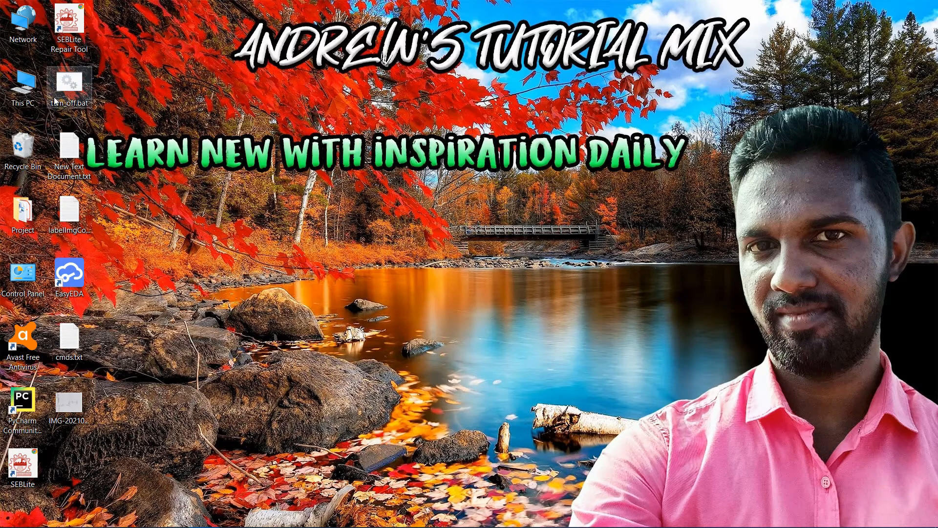
Switch to File Explorer and open the JPEG folder inside Memorable Days on drive S to check the processed images.
double_click(32, 79)
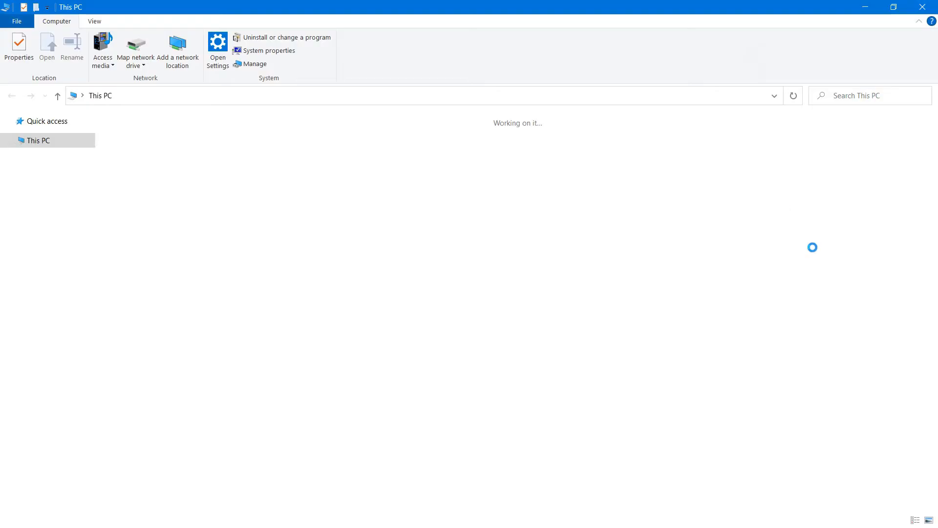
double_click(828, 272)
click(197, 175)
double_click(198, 175)
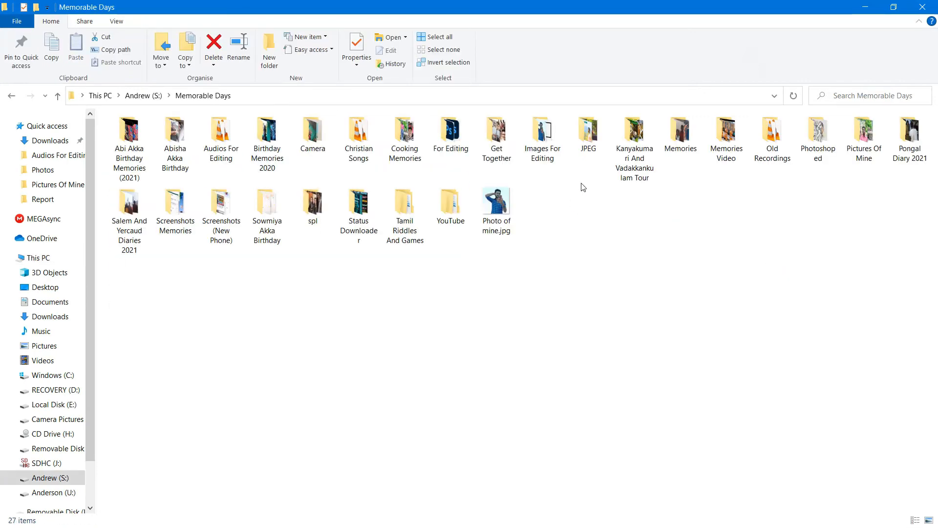
double_click(586, 141)
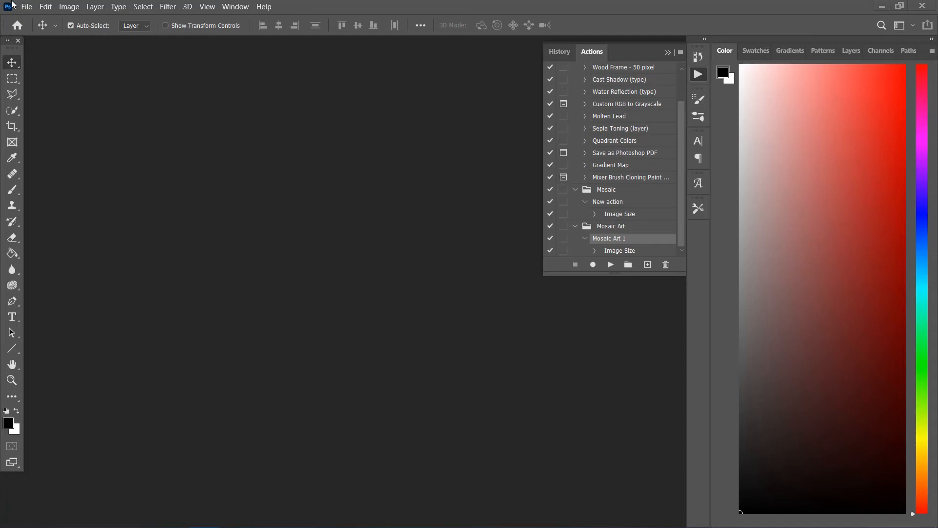
Open Contact Sheet II and choose the JPEG folder inside Memorable Days as the source of the images.
click(26, 8)
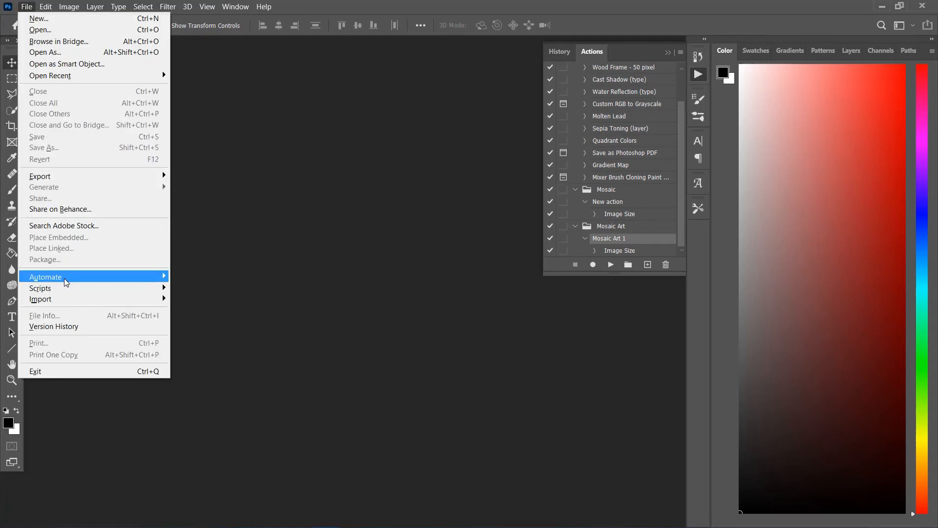
mouse_move(139, 277)
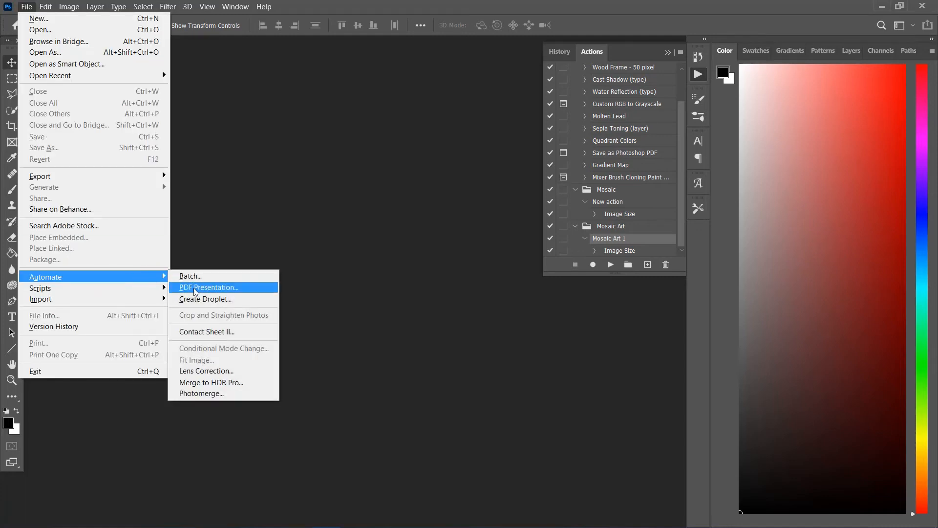
click(204, 333)
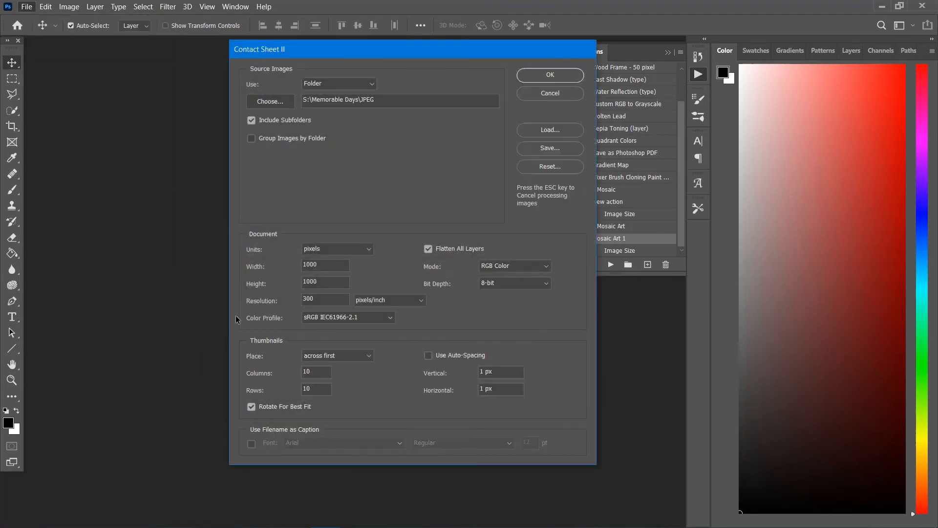
click(273, 102)
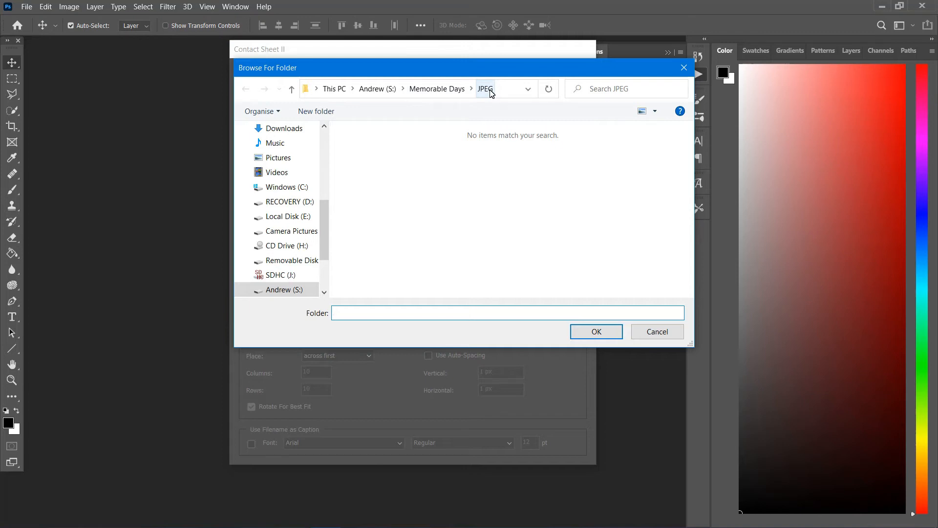
click(491, 93)
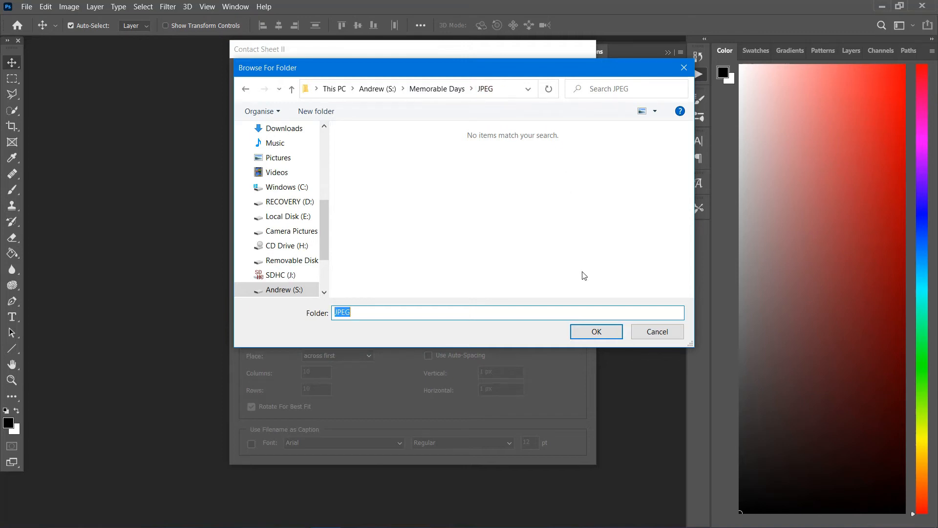
click(602, 335)
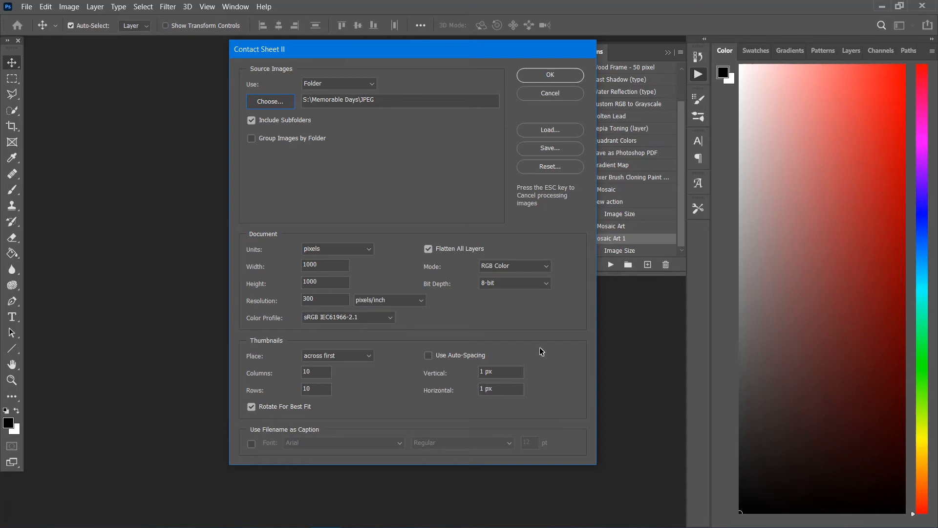
Generate the contact sheets and close the mostly empty ContactSheet-002 document without saving it.
click(554, 79)
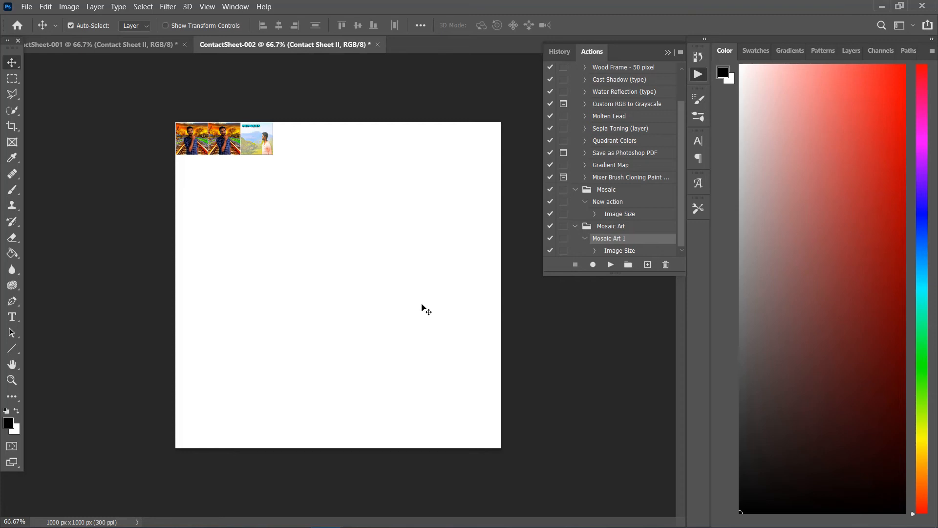
click(377, 44)
click(486, 211)
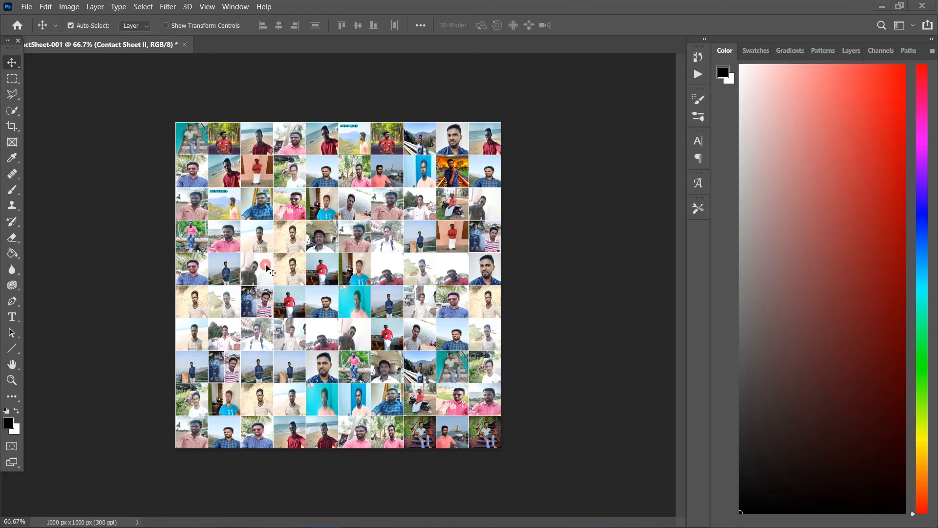
Define the whole ContactSheet-001 canvas as a pattern named Mosaic Art, and deselect the canvas.
key(ctrl+a)
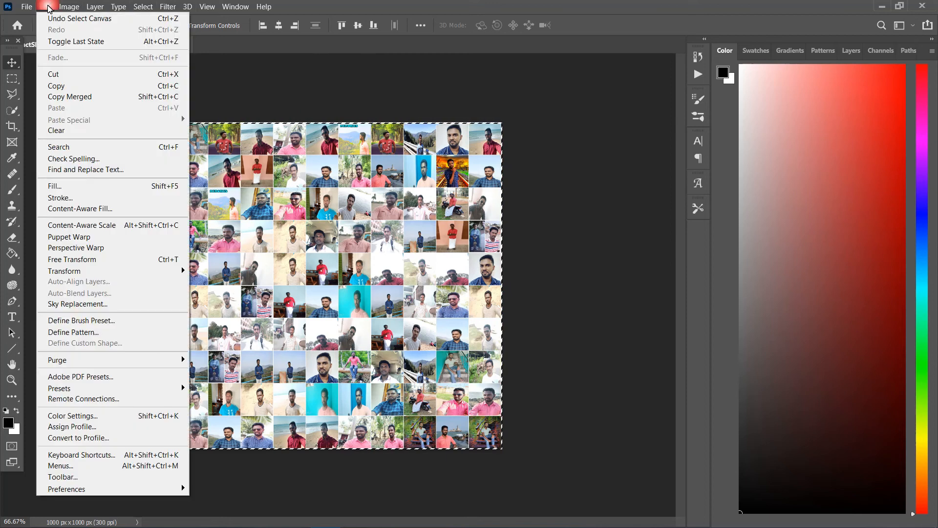
click(69, 334)
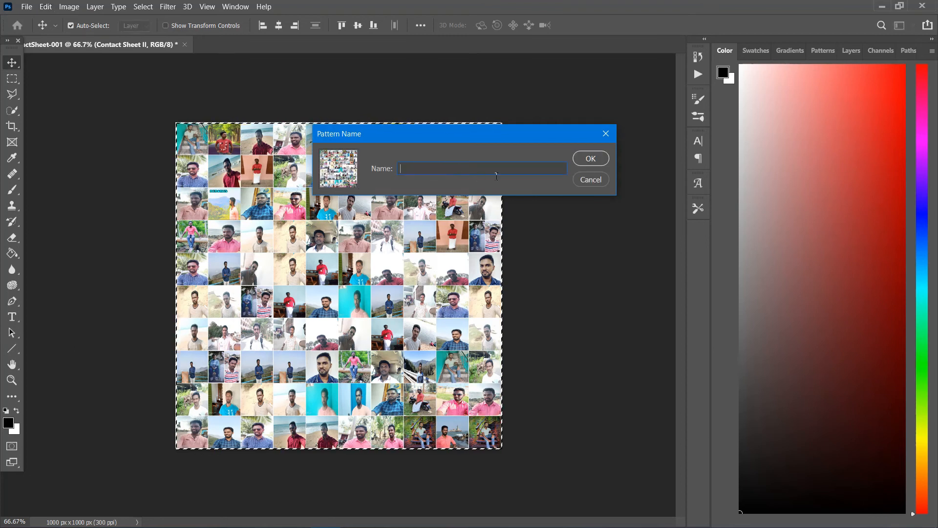
text(Mosa)
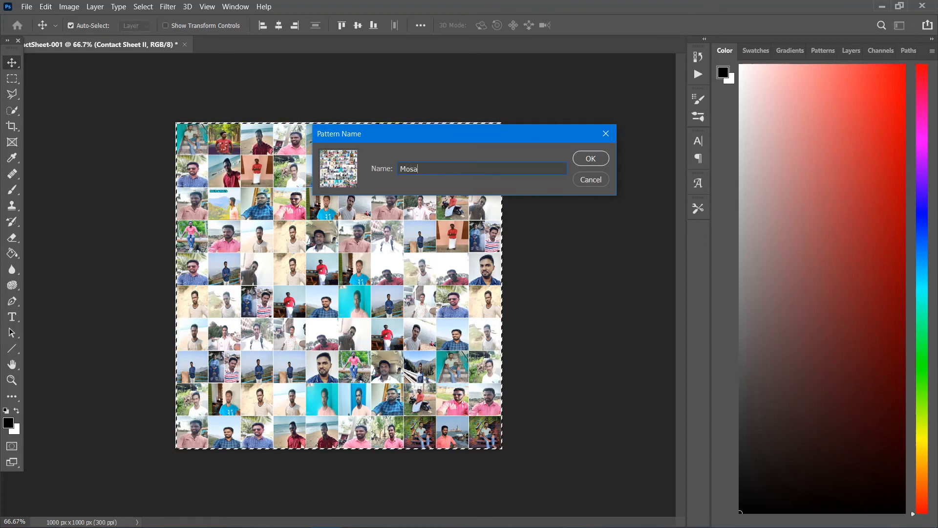
text(ic Art)
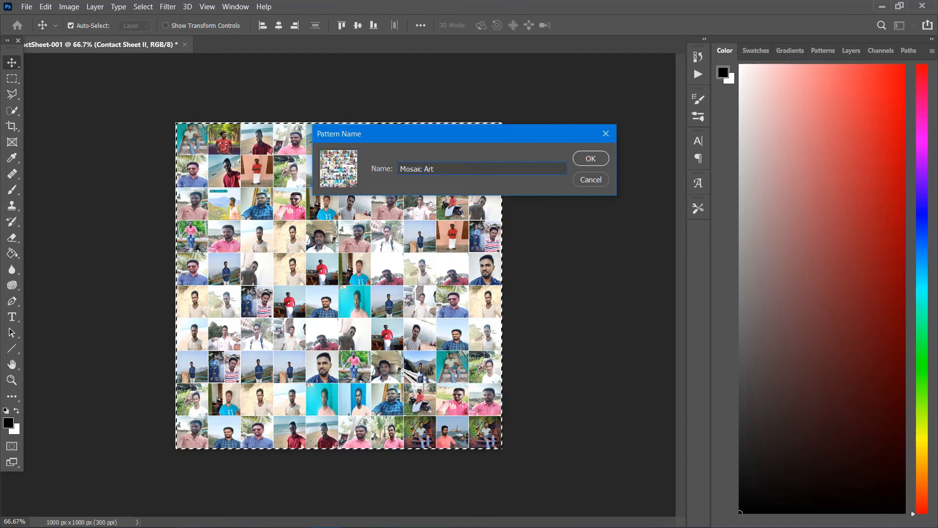
key(Return)
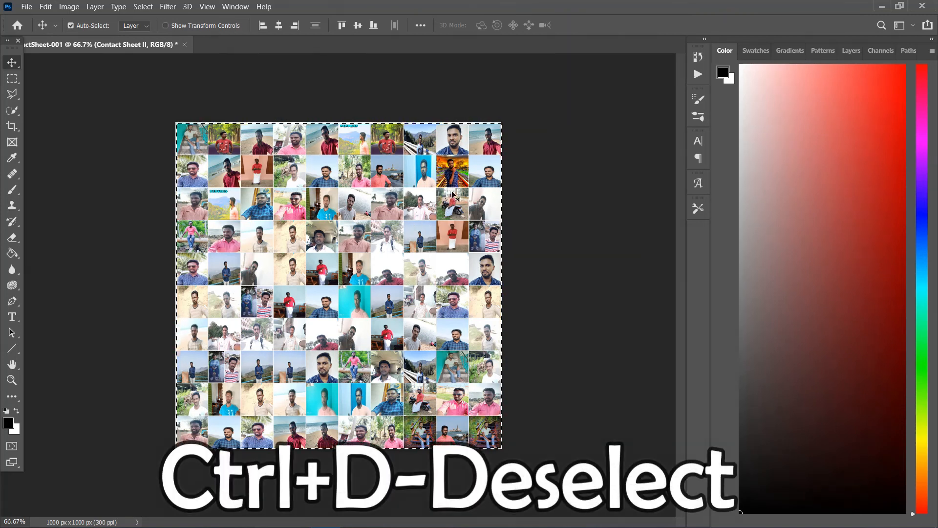
key(ctrl+d)
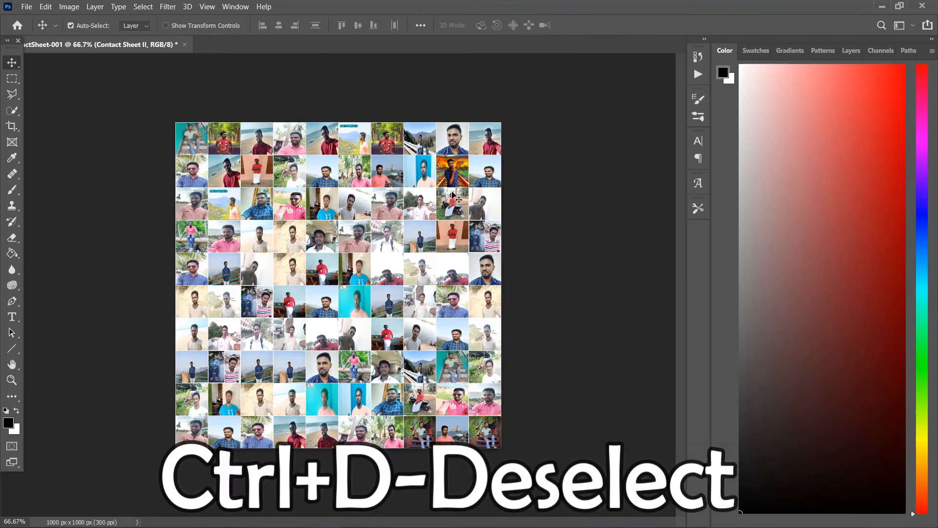
Display the layers and open Photo of mine.jpg from the Memorable Days folder.
key(F7)
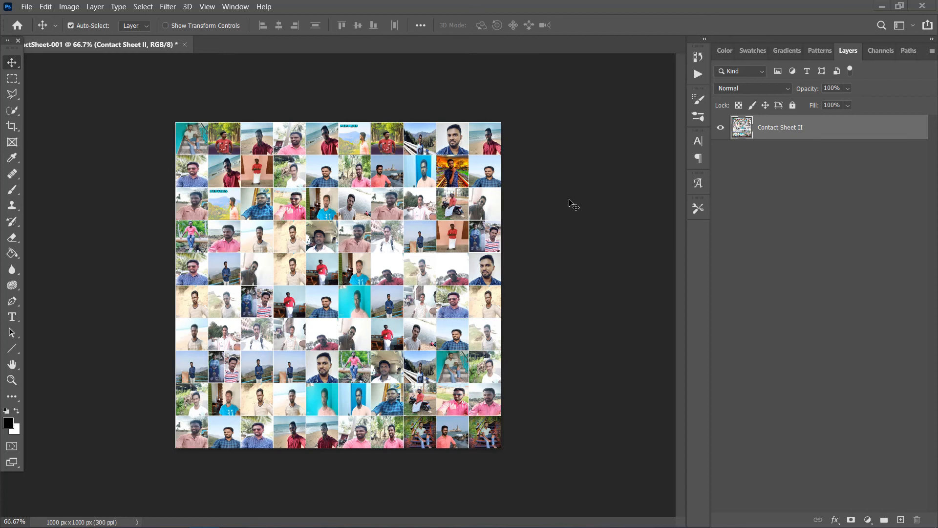
click(27, 8)
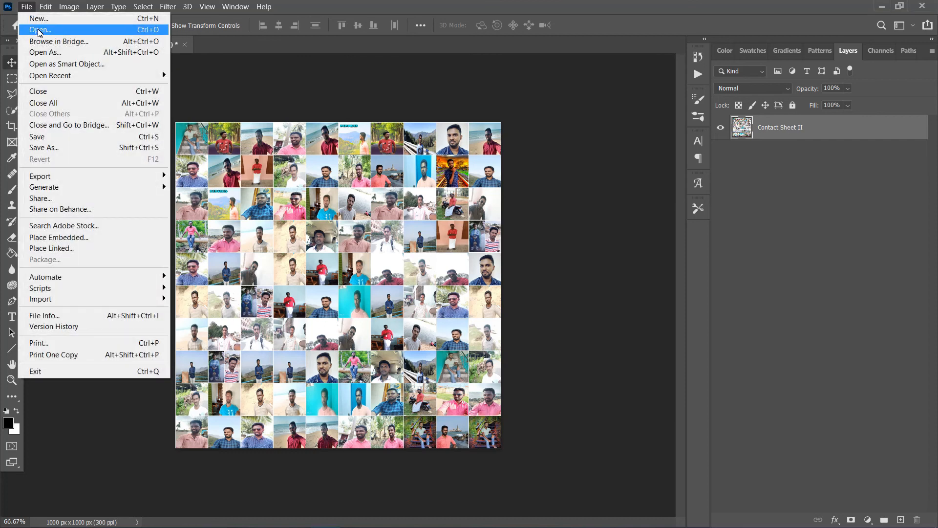
click(39, 30)
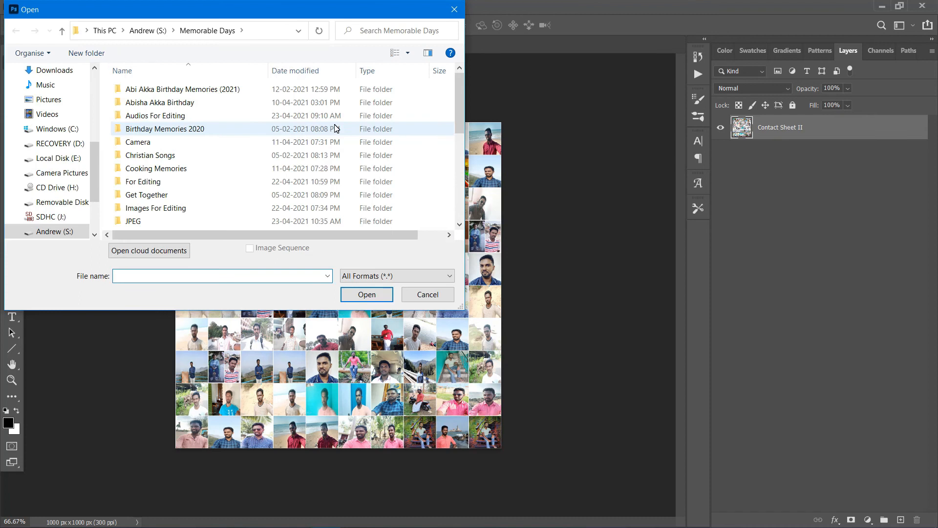
scroll(334, 129, down, 4)
scroll(304, 146, down, 2)
double_click(242, 228)
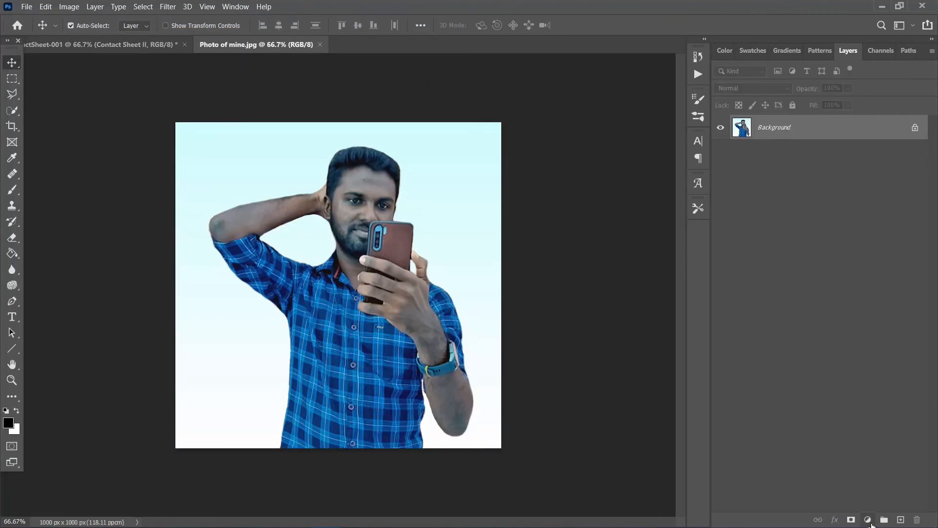
Add a Pattern fill layer above the portrait using the newly defined Mosaic Art contact sheet pattern.
click(869, 521)
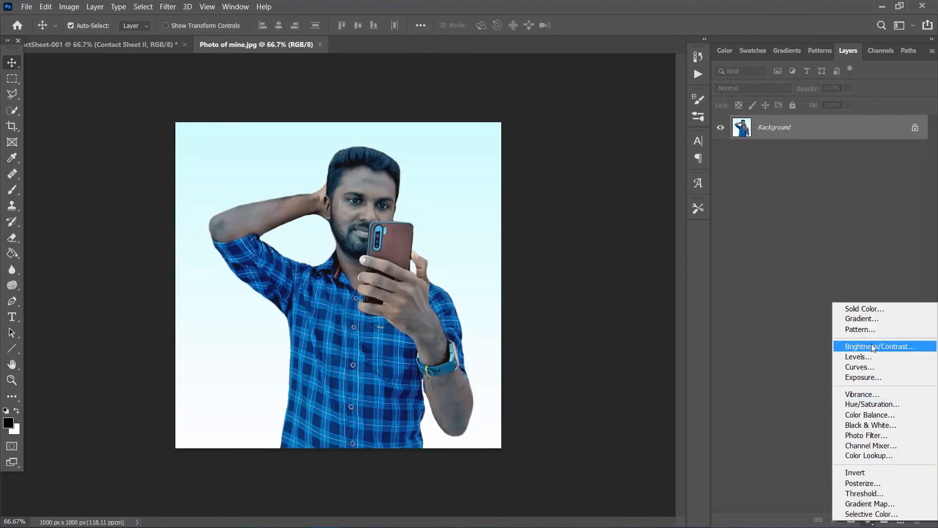
click(874, 330)
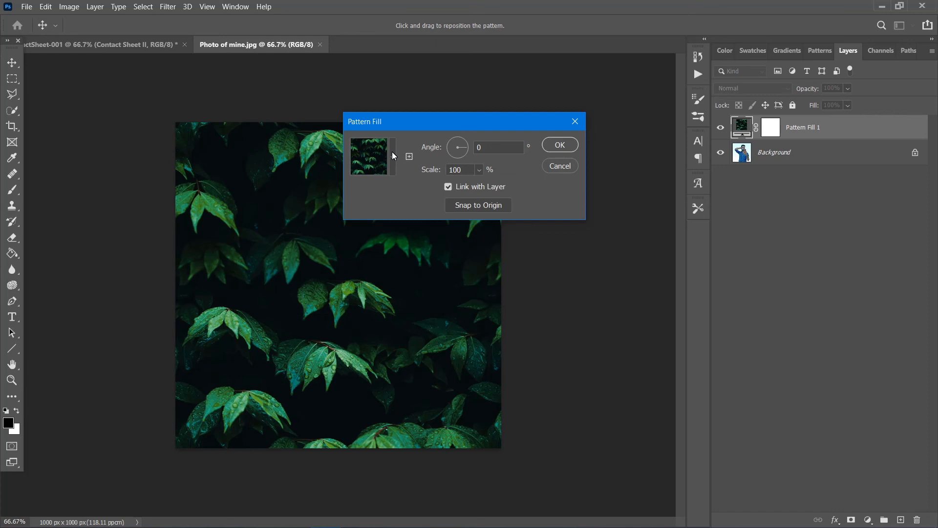
click(392, 153)
click(392, 153)
scroll(349, 238, down, 5)
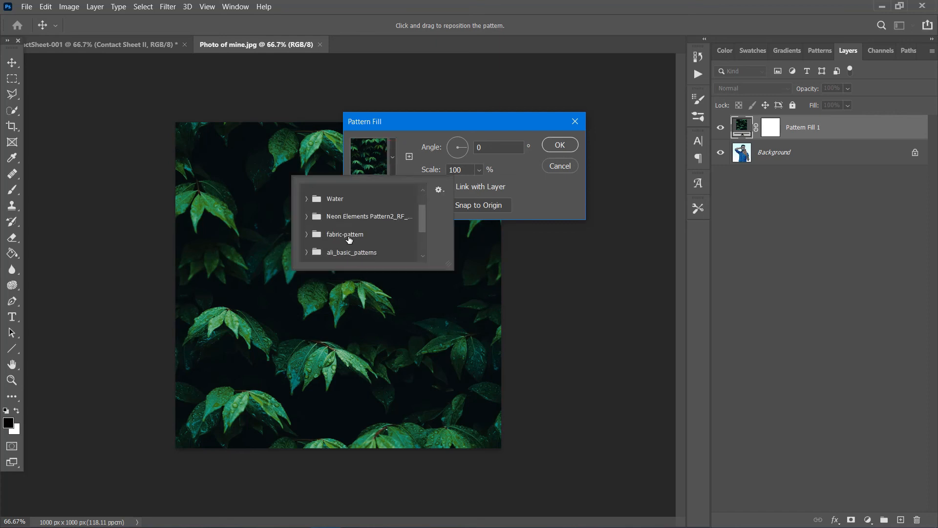
scroll(350, 238, down, 1)
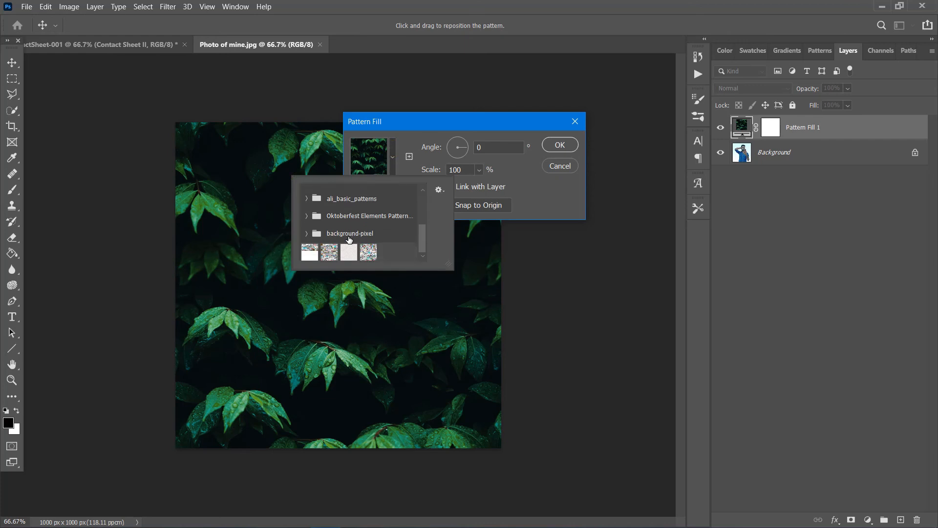
click(376, 253)
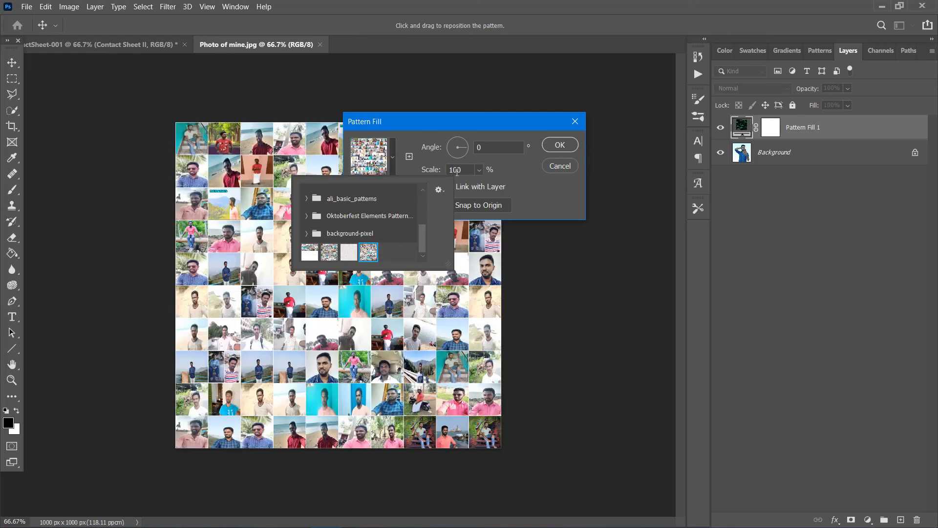
click(519, 172)
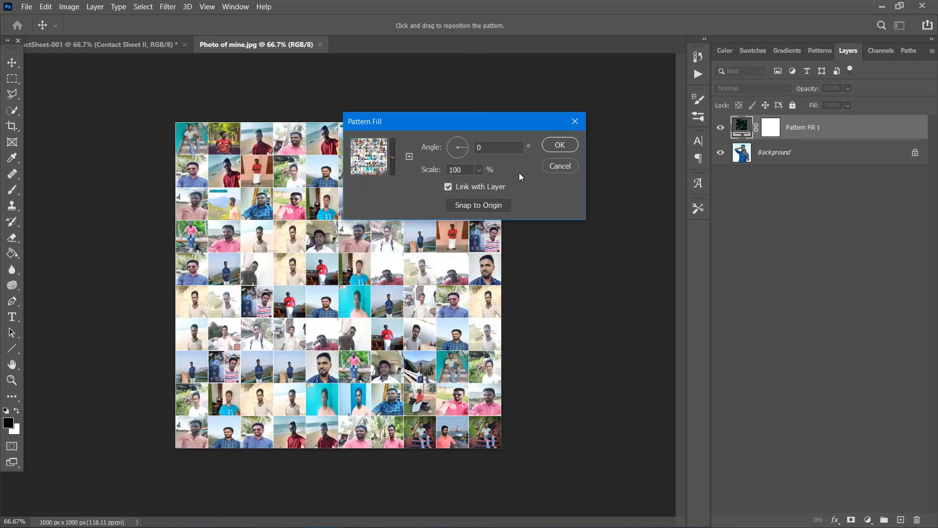
Set the pattern fill's scale to 70% and confirm the fill.
click(478, 169)
drag(489, 185, 479, 182)
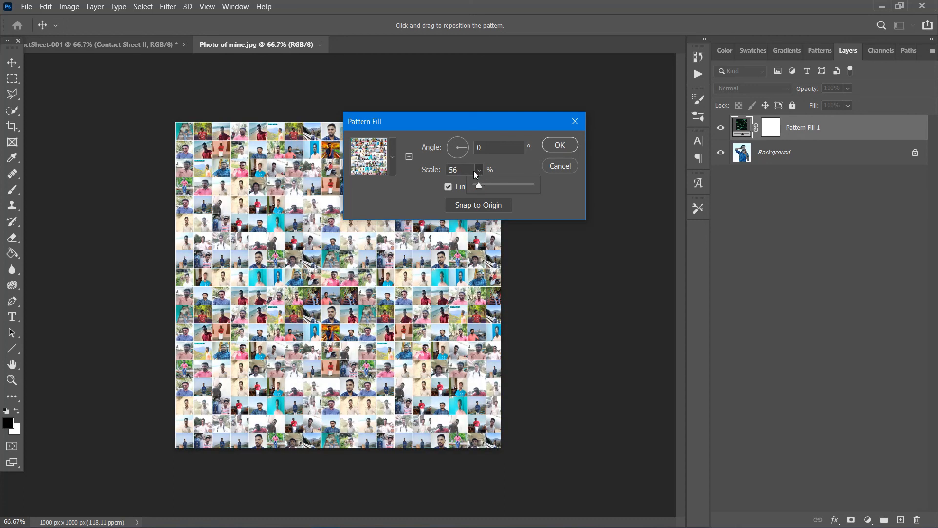
click(465, 167)
click(464, 166)
key(BackSpace)
key(BackSpace)
text(7)
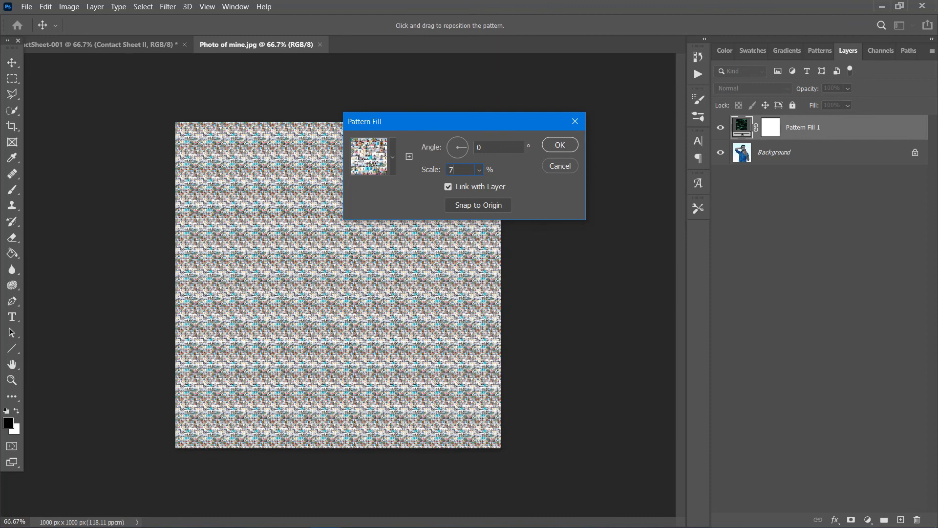
text(0)
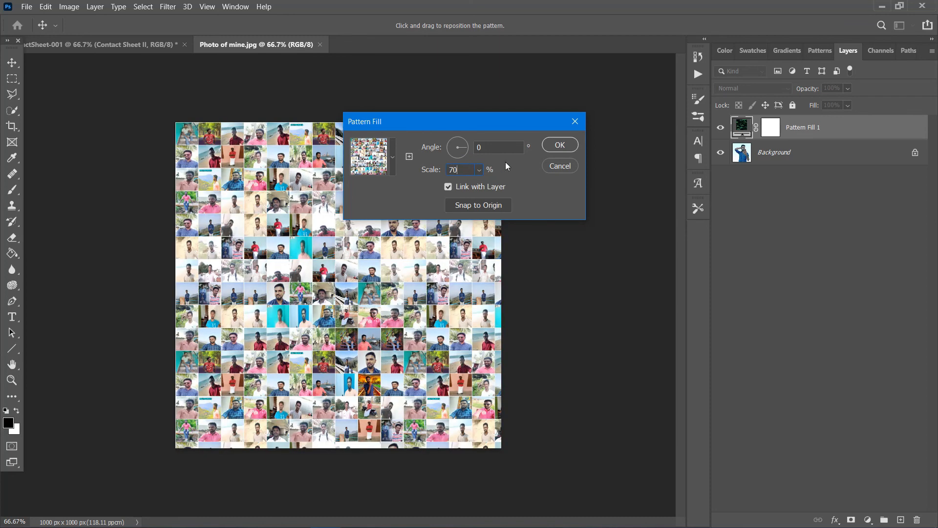
click(565, 145)
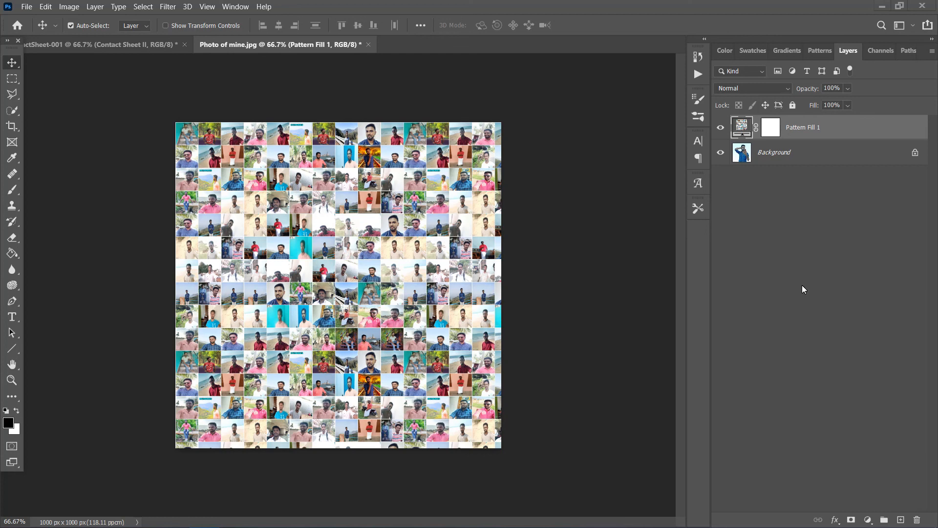
Set the Pattern Fill 1 layer to the Overlay blend mode with 36% opacity.
click(751, 91)
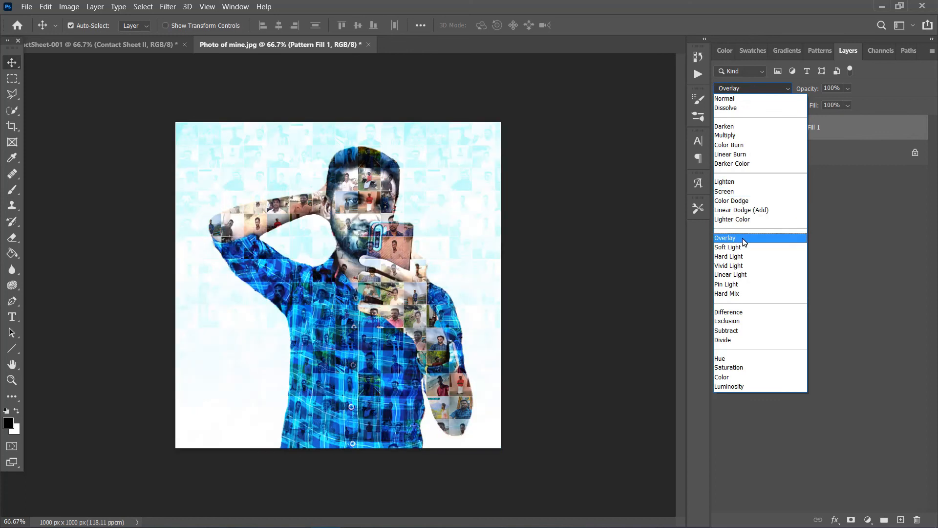
click(743, 241)
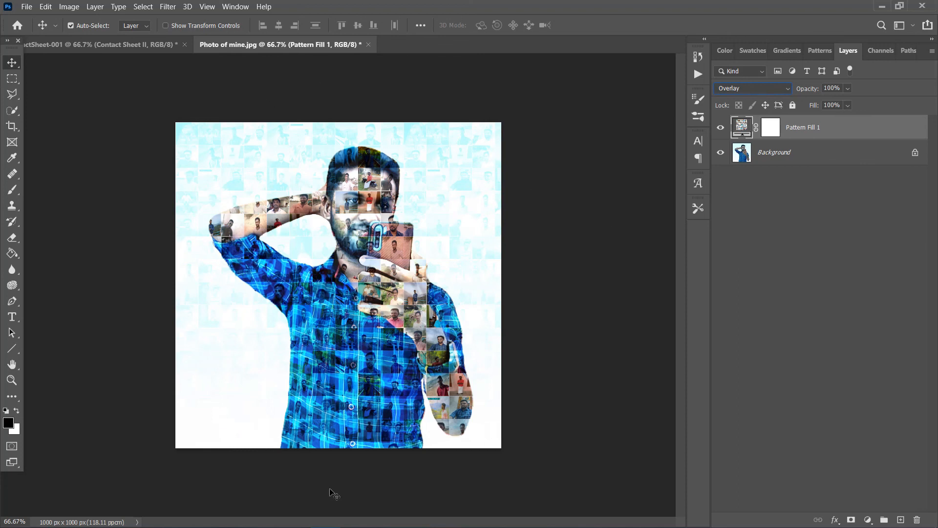
click(847, 88)
drag(838, 102, 825, 102)
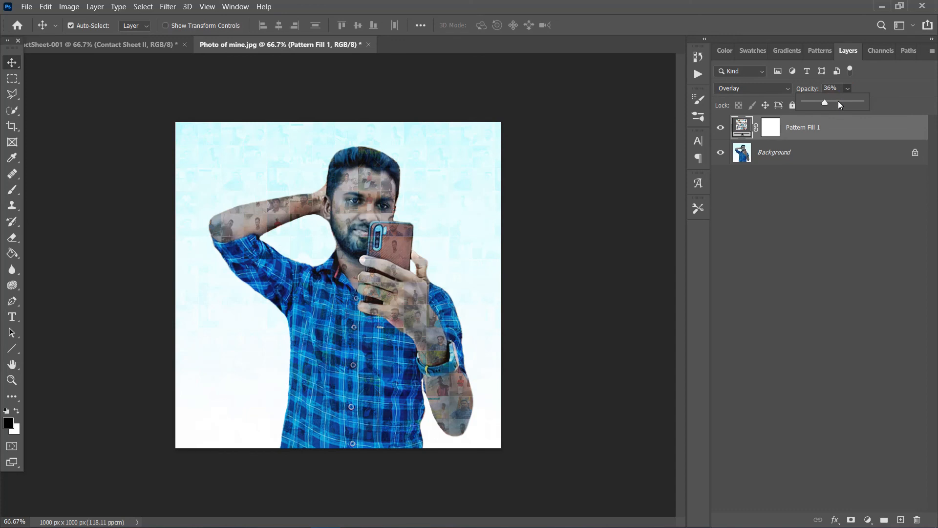
Unlock the Background layer, try reduced opacities on it, and set its opacity to 100%.
click(916, 154)
click(847, 87)
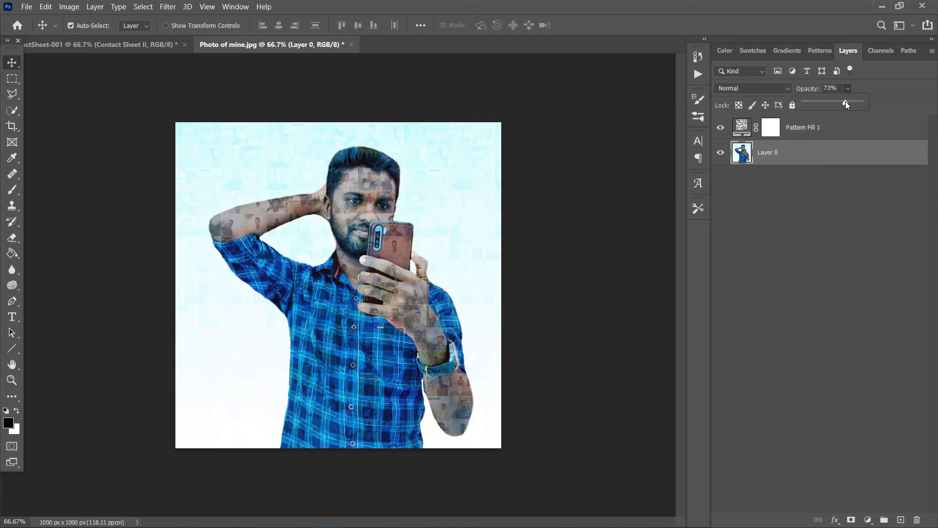
drag(855, 100, 858, 101)
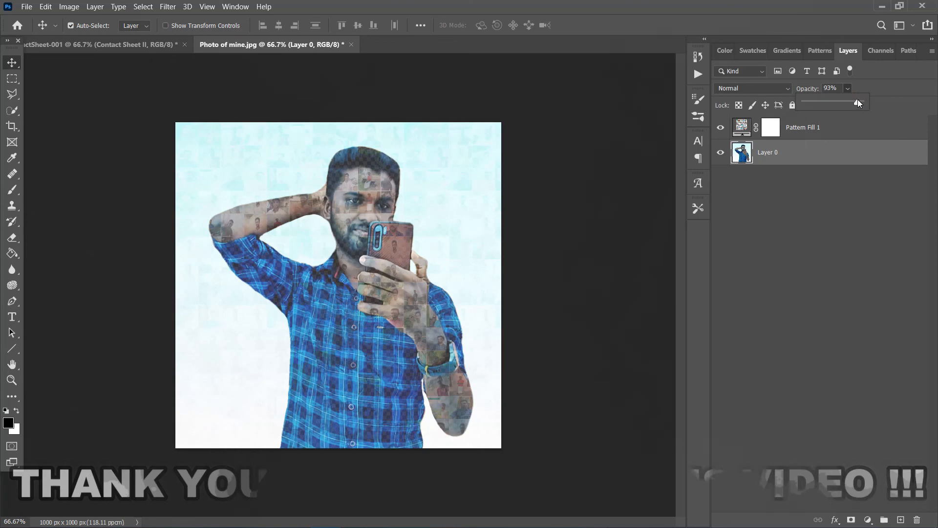
click(864, 99)
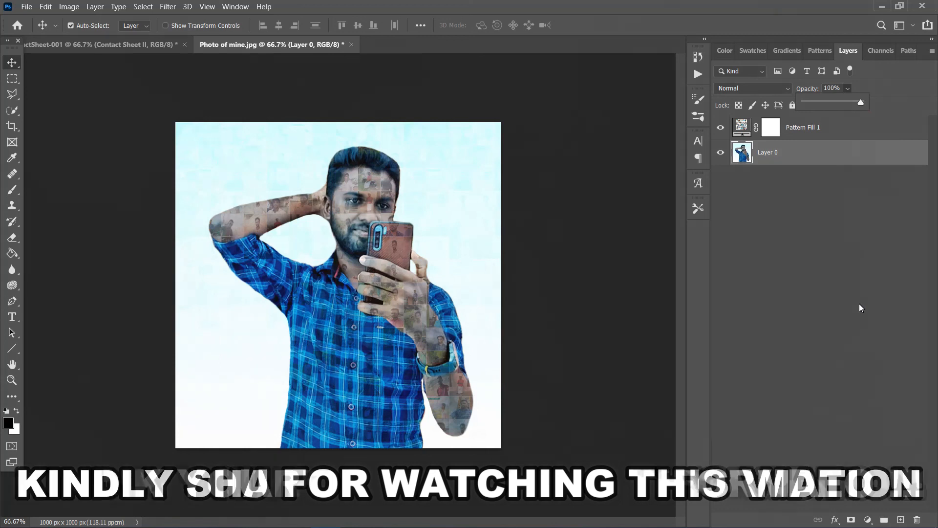
click(792, 266)
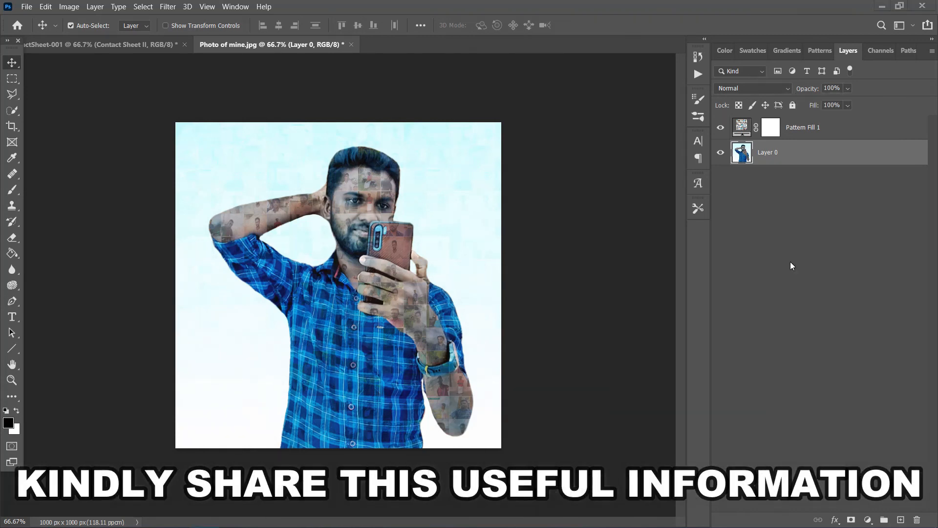